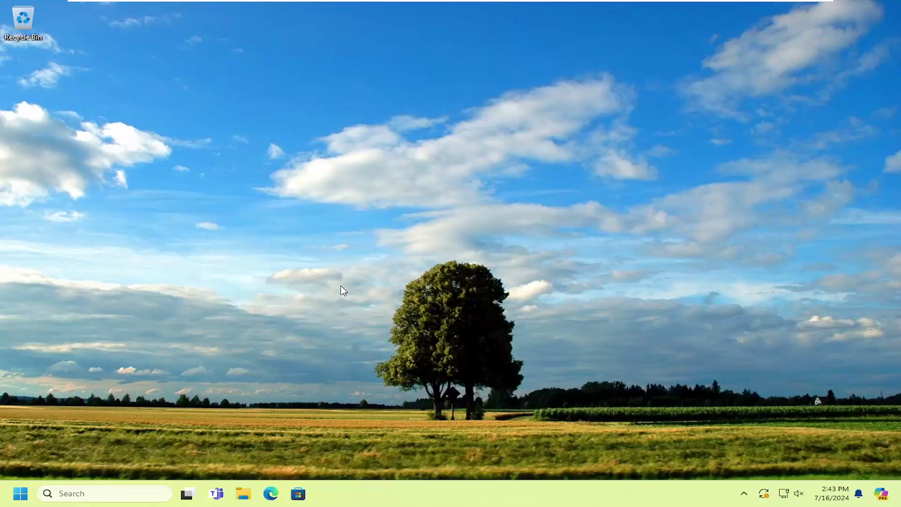
Step: Search the Start menu for 'settings' and launch the Settings app
click(20, 495)
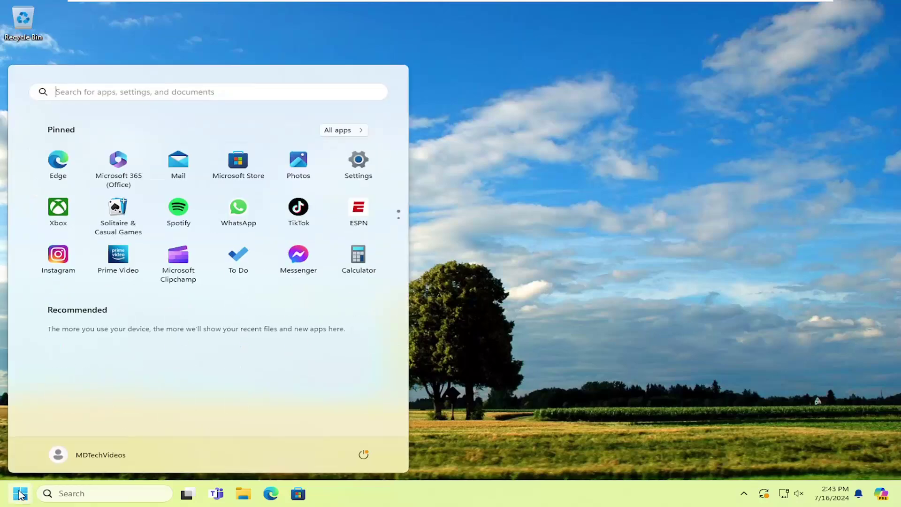
text(settings)
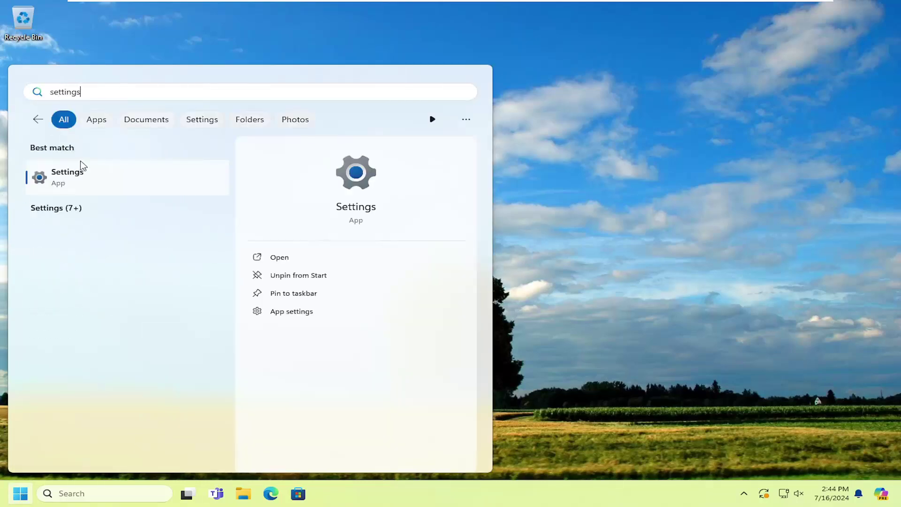
click(93, 178)
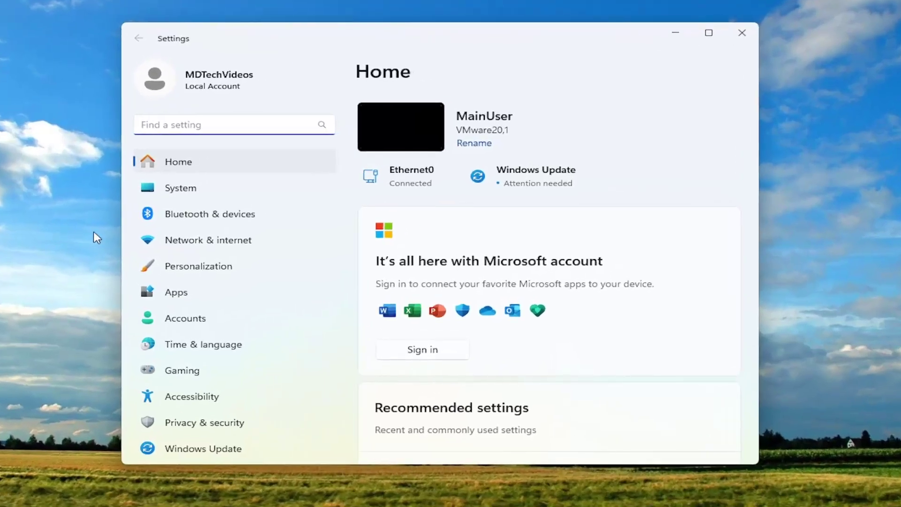
Step: In Privacy & security > Camera, confirm Camera access and Let apps access your camera are On
click(196, 438)
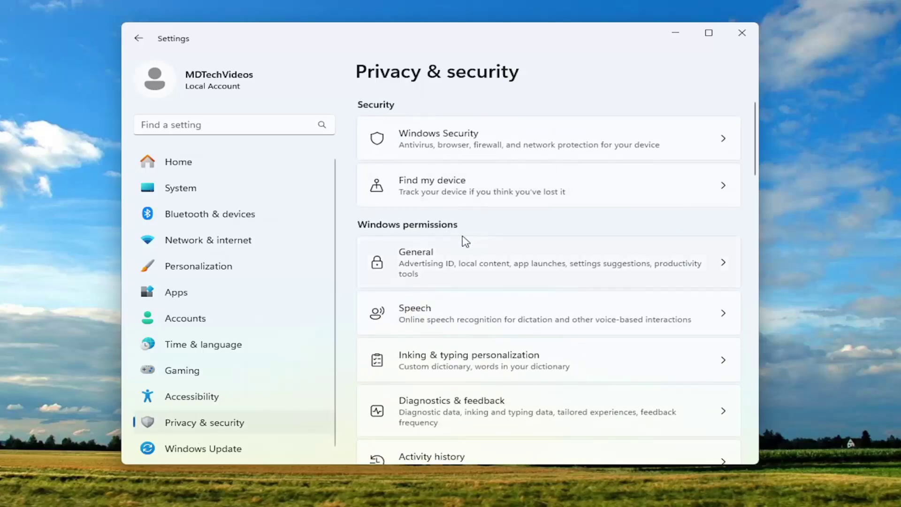
scroll(463, 240, down, 2)
scroll(465, 240, down, 6)
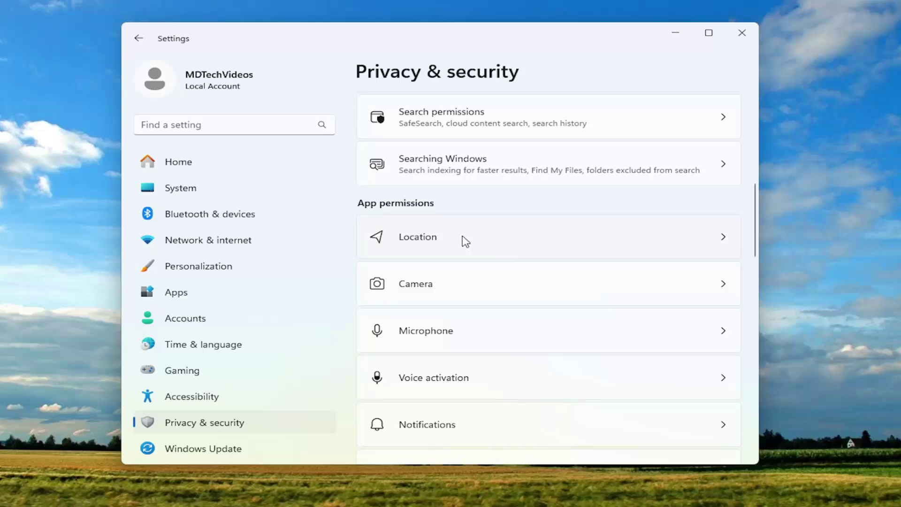
click(408, 288)
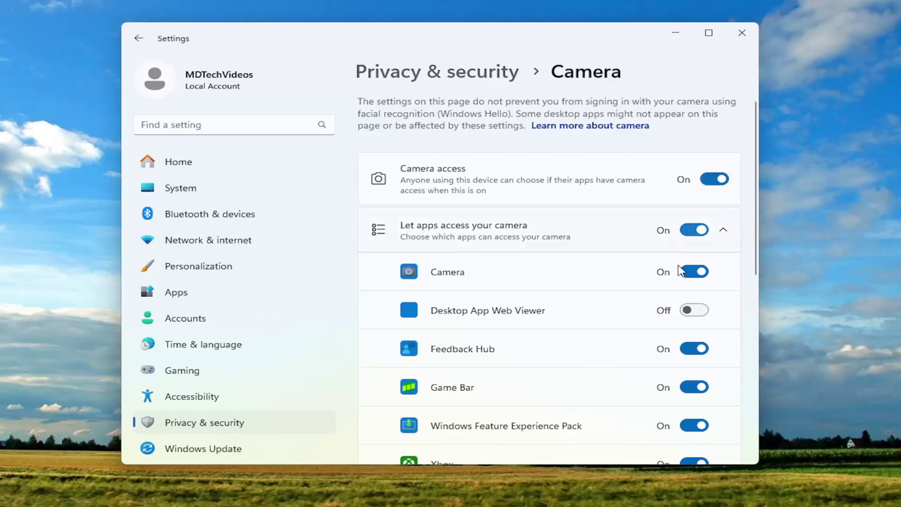
scroll(688, 308, down, 3)
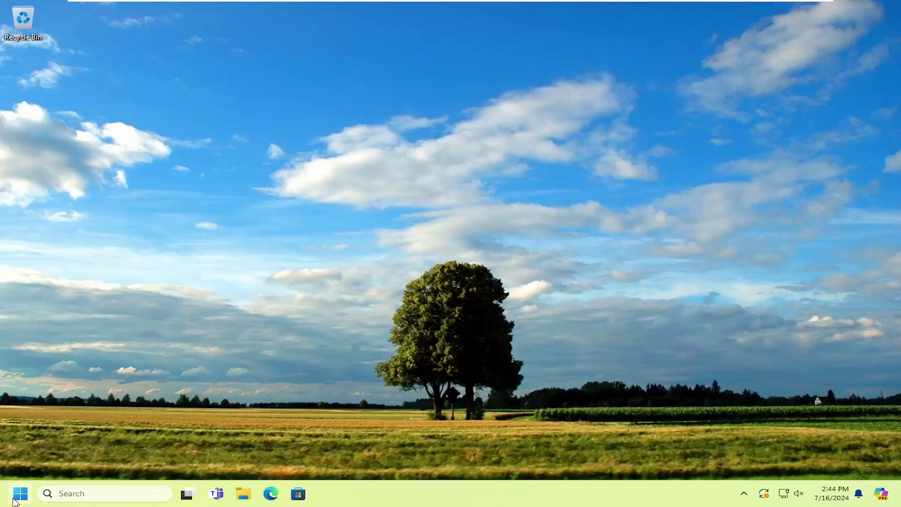
Step: Search the Start menu for 'device manager' and launch Device Manager
click(20, 493)
text(de)
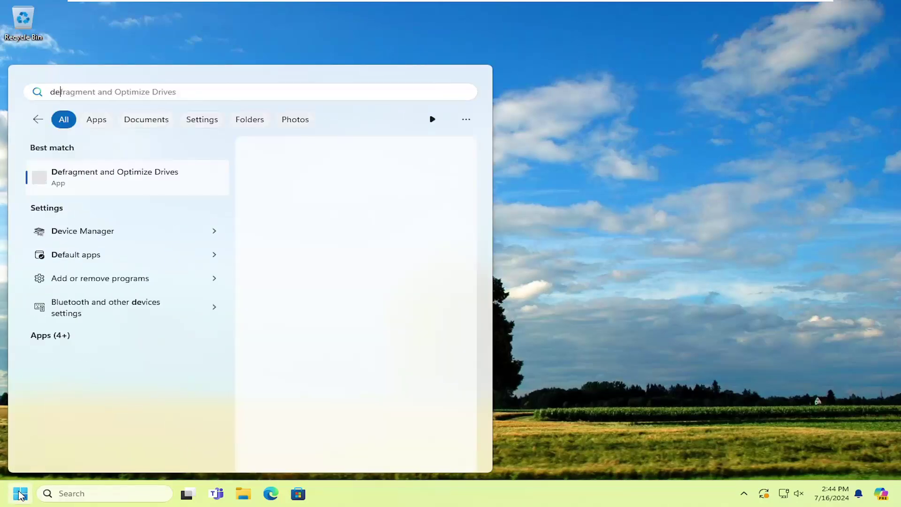
text(vice manager)
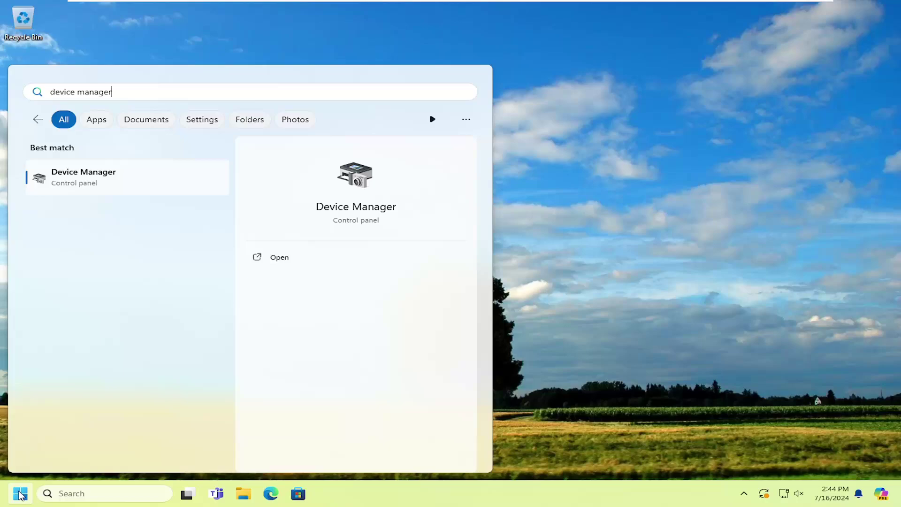
click(80, 183)
Step: Show hidden devices in Device Manager and expand the Bluetooth category
drag(302, 42, 507, 65)
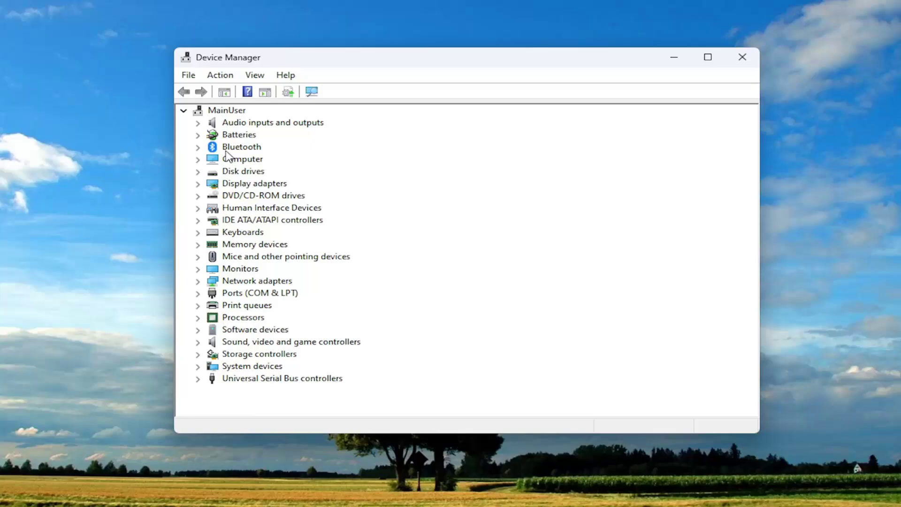
click(255, 78)
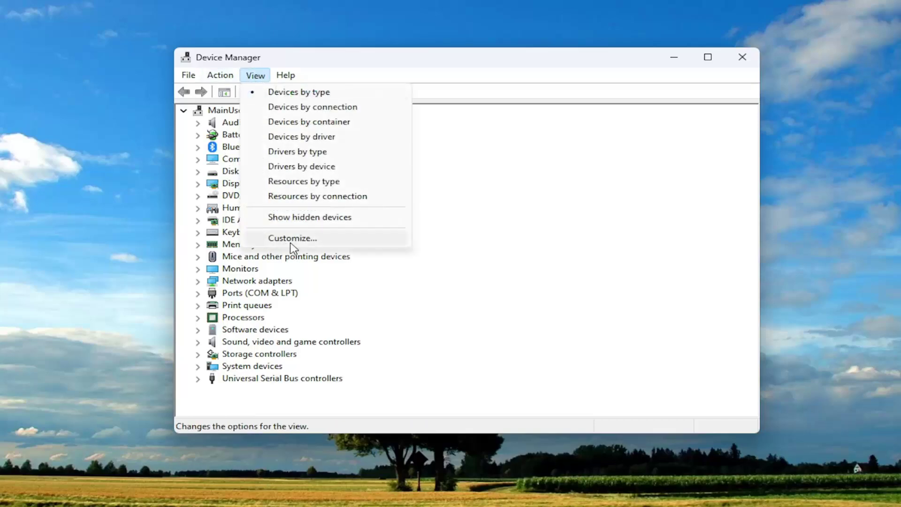
click(297, 220)
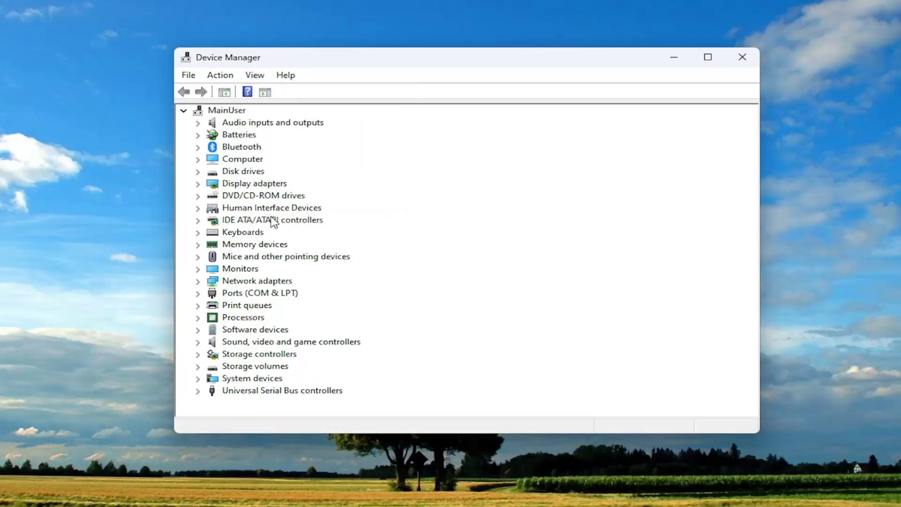
double_click(237, 148)
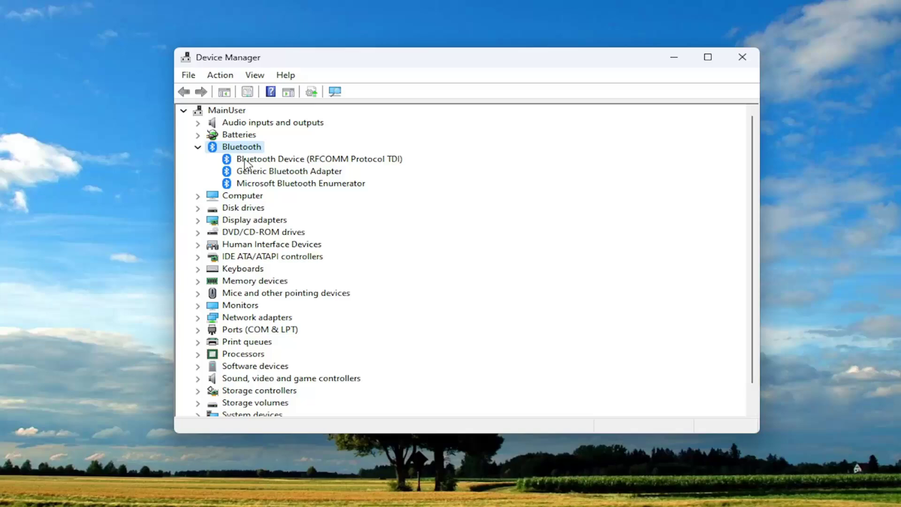
Step: Reinstall the Bluetooth Device (RFCOMM Protocol TDI) driver from the compatible list, then close Device Manager
right_click(237, 158)
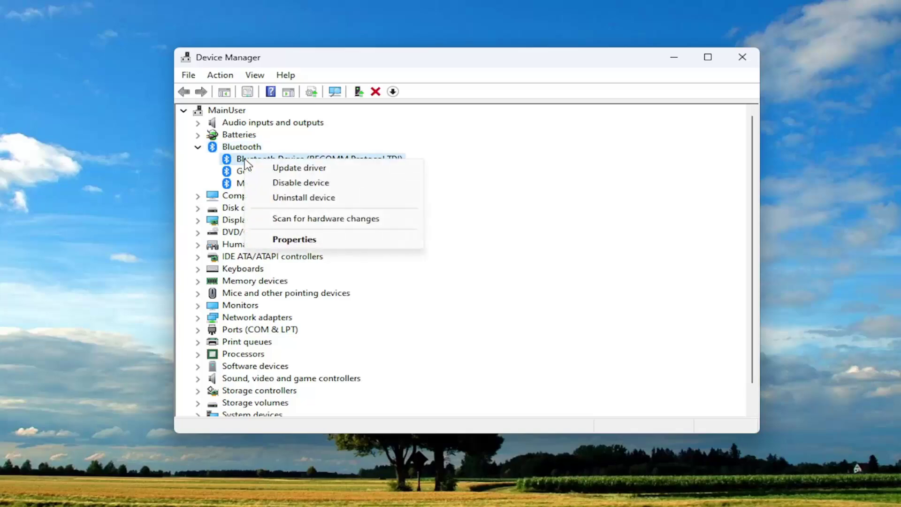
click(323, 170)
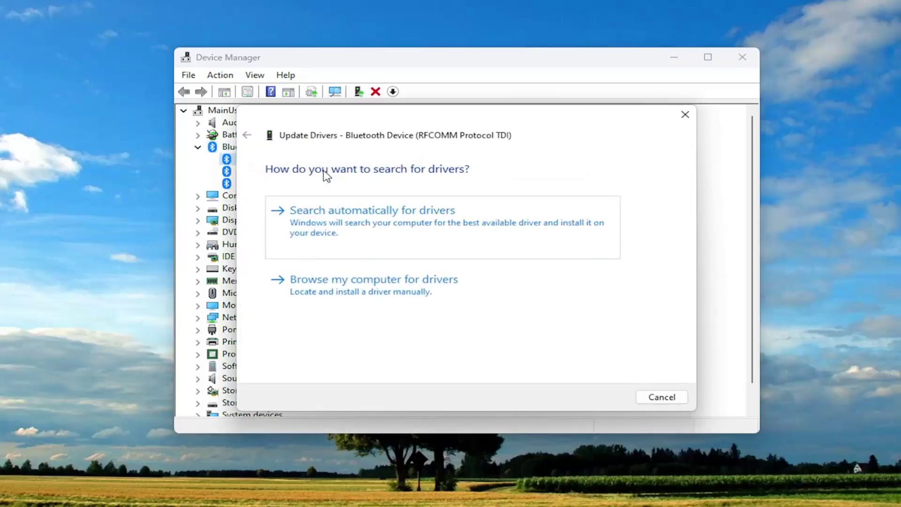
click(335, 294)
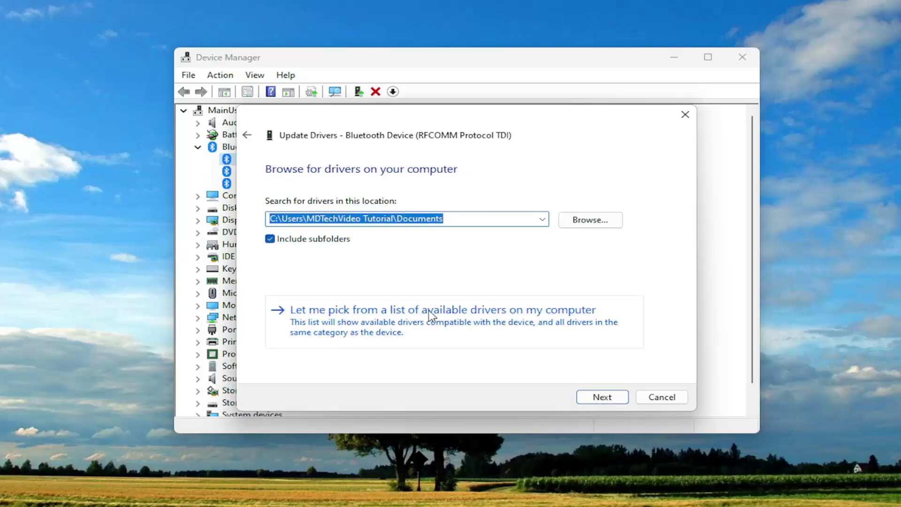
click(466, 316)
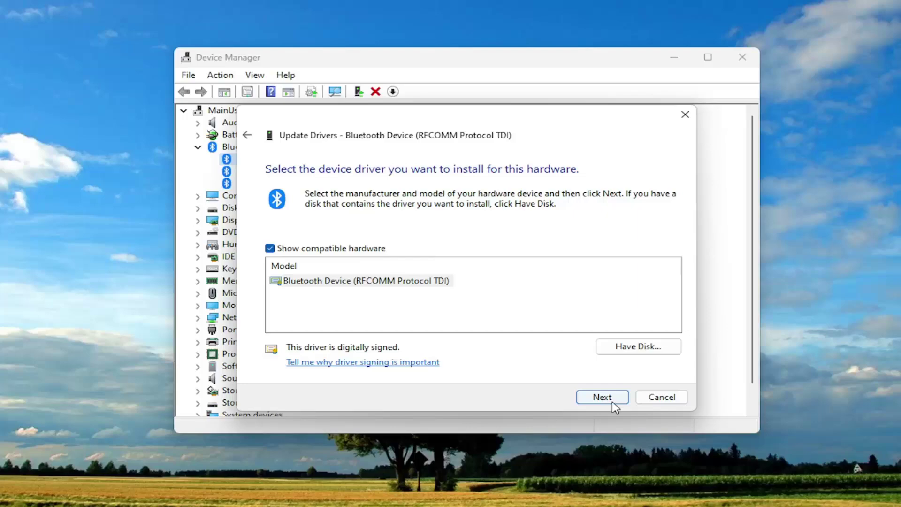
click(602, 398)
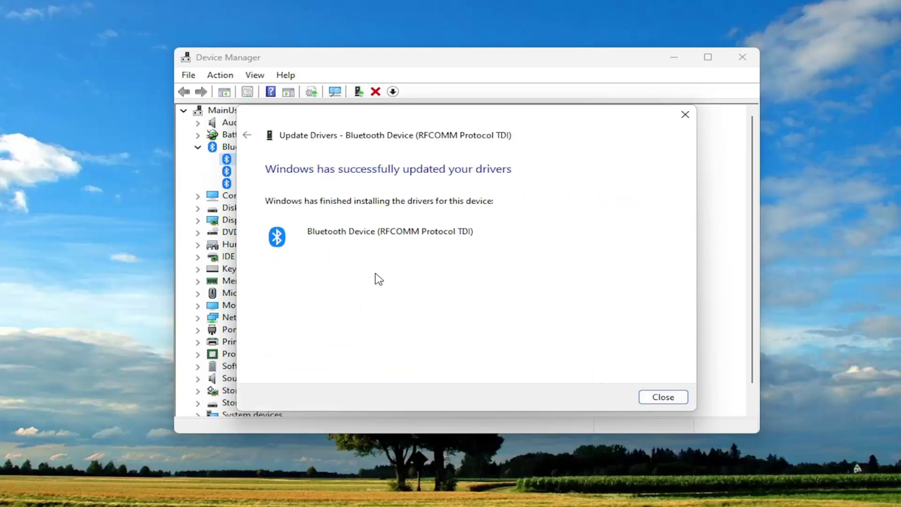
click(663, 397)
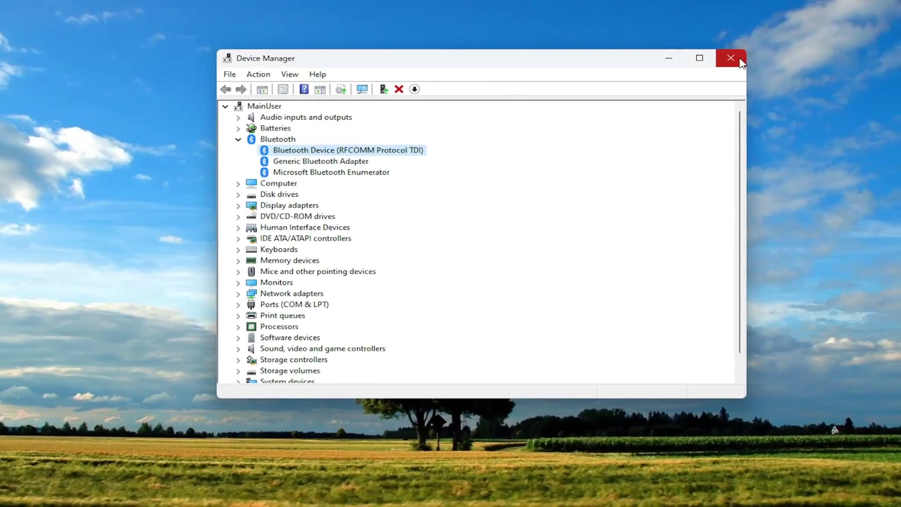
click(737, 58)
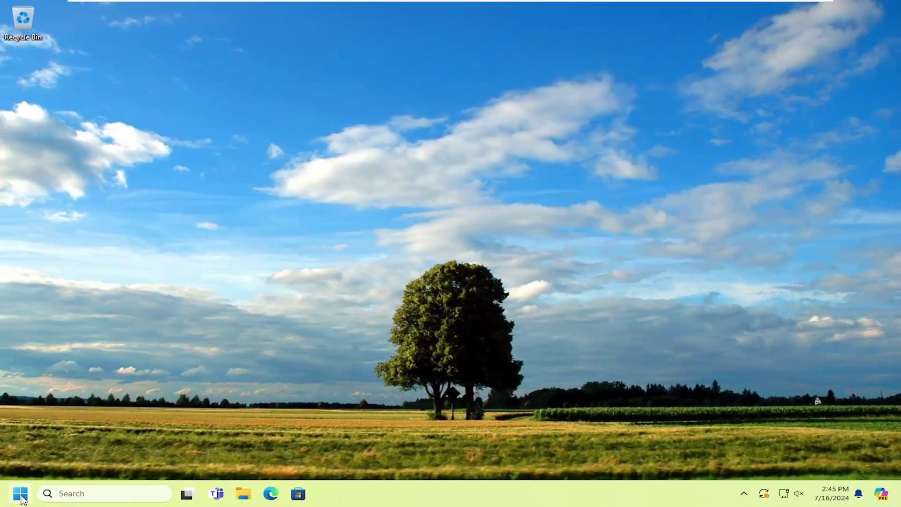
Step: Run Command Prompt as administrator from a 'cmd' search, approving the UAC prompt
click(21, 496)
text(cmd)
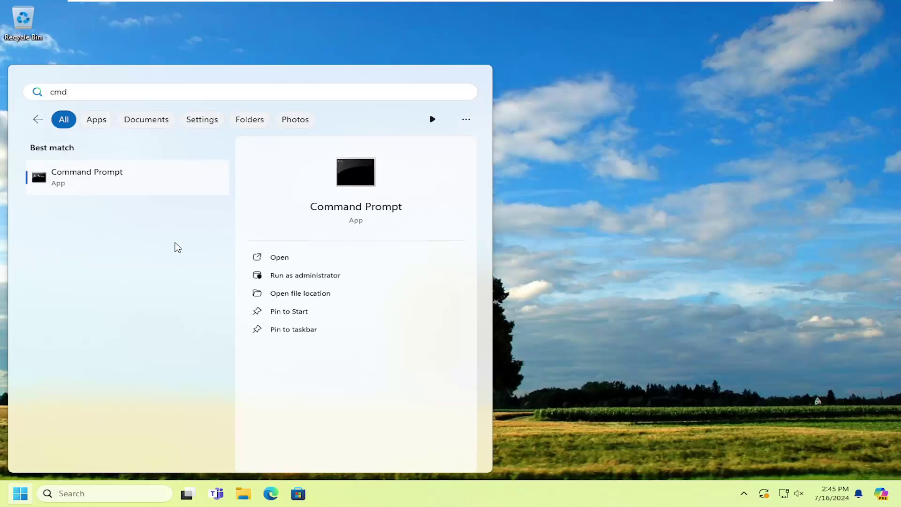
right_click(107, 177)
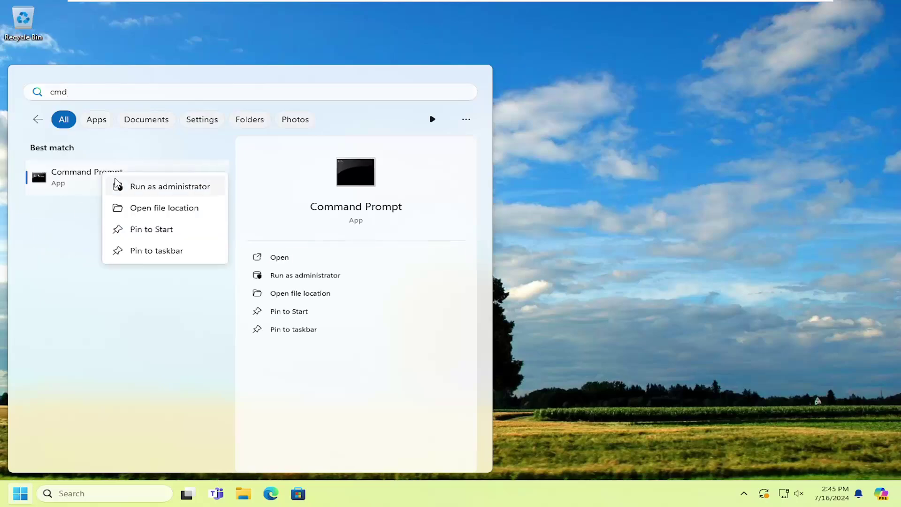
click(119, 186)
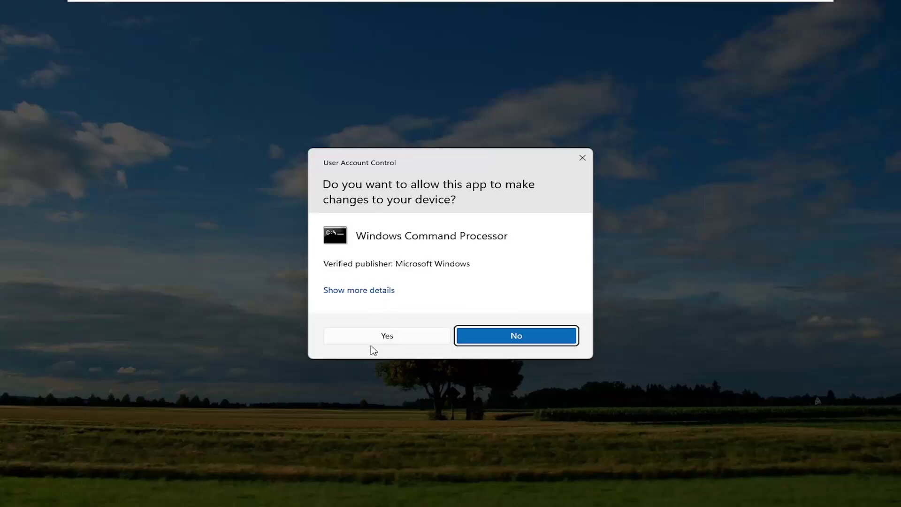
click(382, 337)
drag(364, 60, 470, 84)
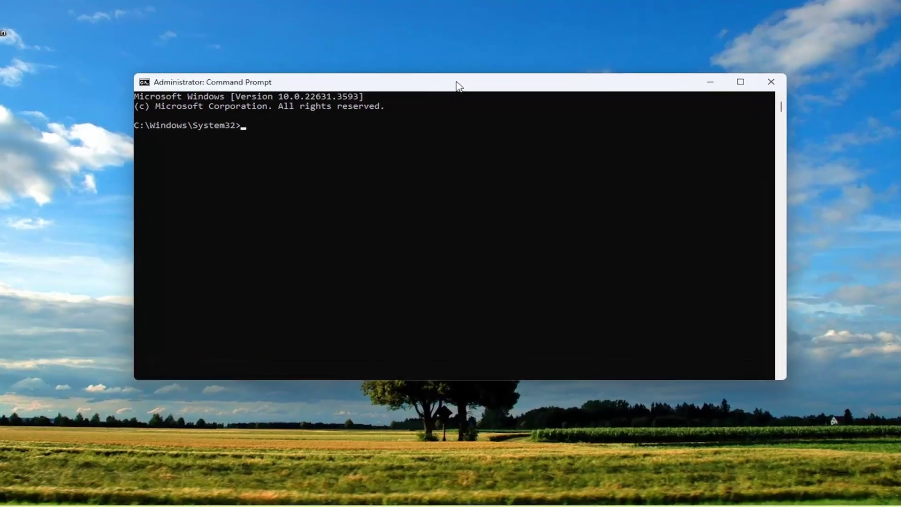
Step: Run sfc /scannow, select its repair-pending reboot message, then close Command Prompt
text(sfc /scannow)
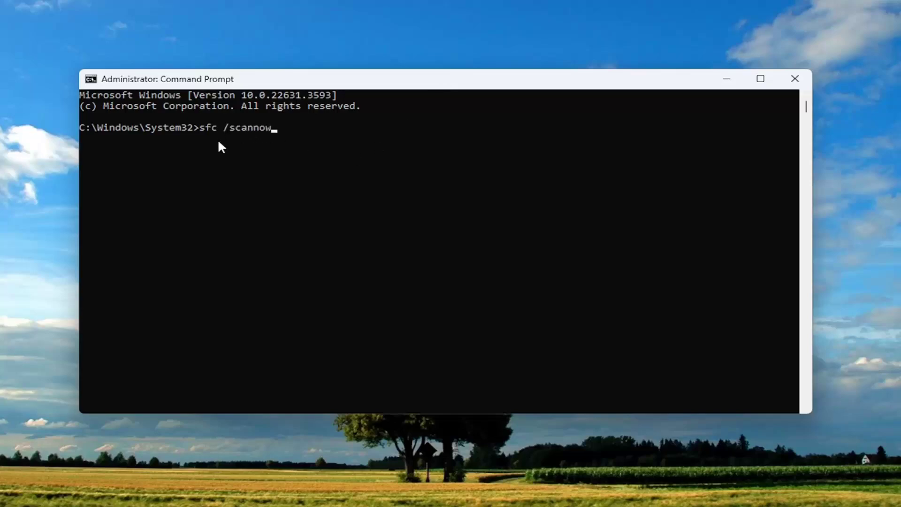
key(Return)
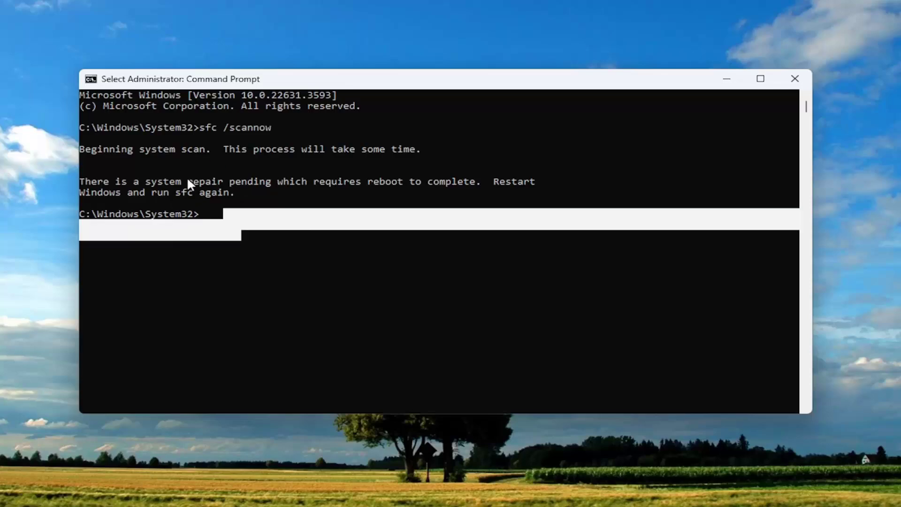
click(256, 169)
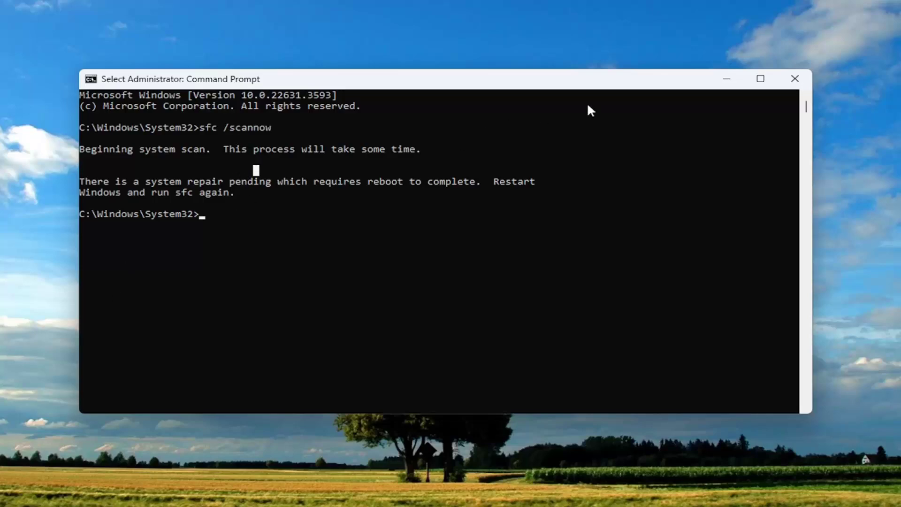
key(Down)
key(Down)
key(Down)
key(Left)
key(Right)
key(Right)
key(Right)
key(shift+Up)
key(shift+Up)
key(shift+Left)
key(shift+Left)
key(shift+Left)
key(shift+Left)
key(shift+Left)
key(shift+Left)
key(shift+Left)
key(shift+Left)
key(shift+Left)
key(shift+Left)
key(shift+Left)
key(shift+Left)
key(shift+Left)
key(shift+Left)
key(shift+Left)
key(shift+Left)
key(shift+Left)
key(shift+Left)
key(shift+Left)
key(shift+Left)
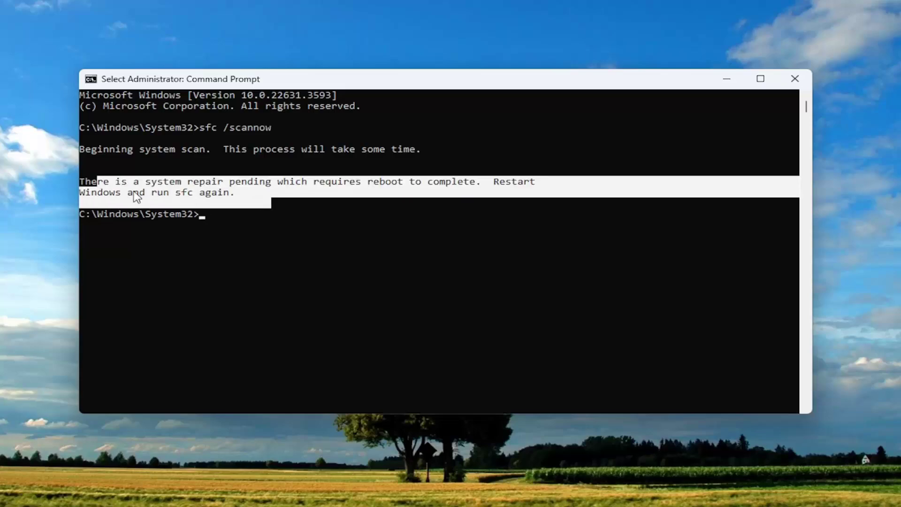
click(249, 234)
click(795, 79)
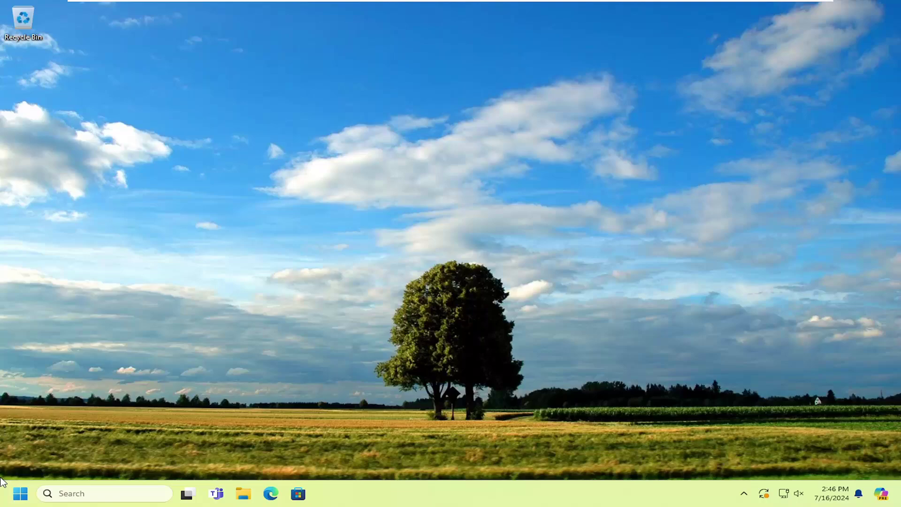
right_click(19, 493)
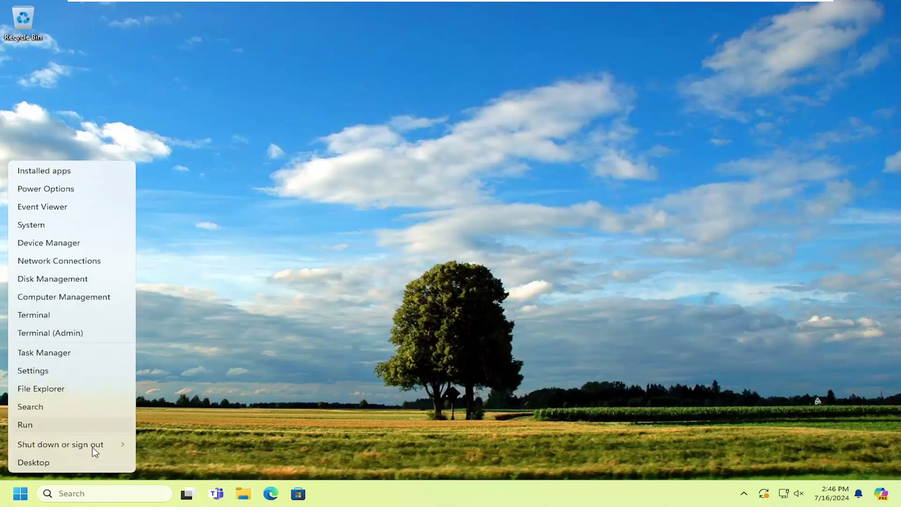